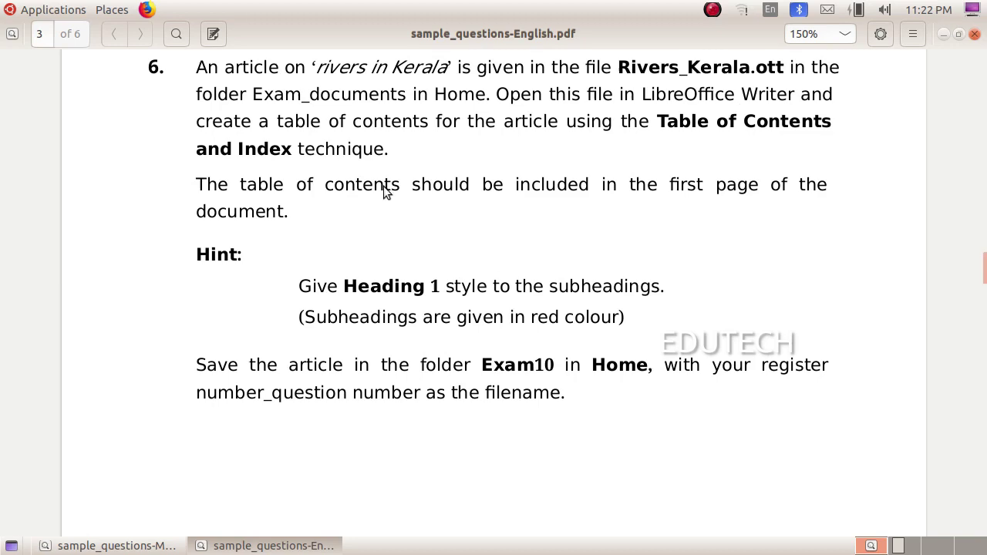
- Open the Rivers_Kerala.odt article from the Exam_documents folder in Home
left_click(87, 548)
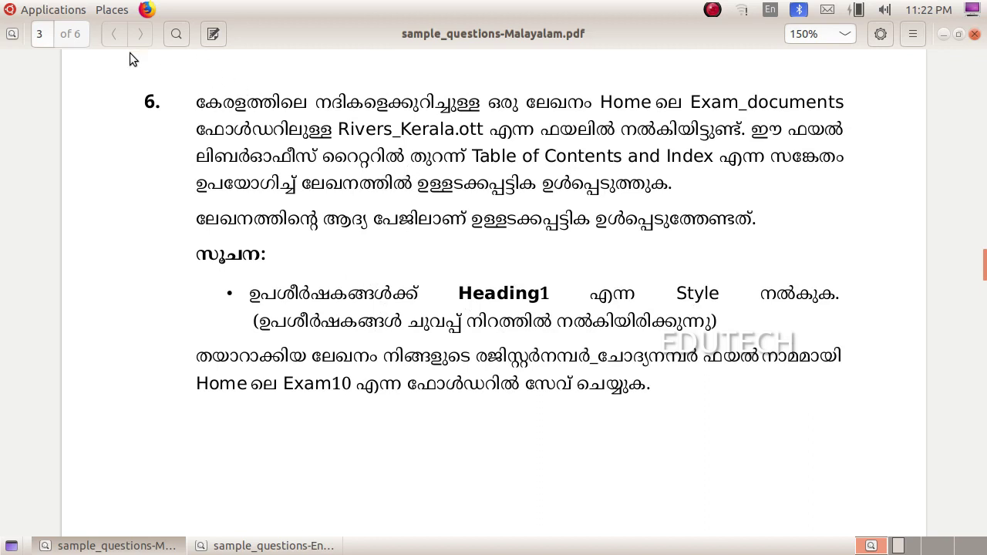
left_click(111, 9)
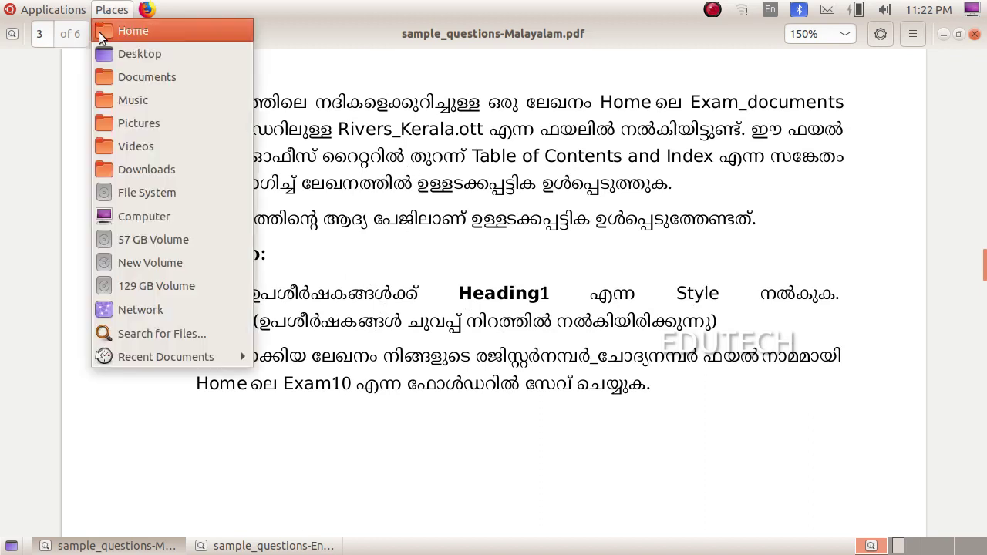
left_click(146, 36)
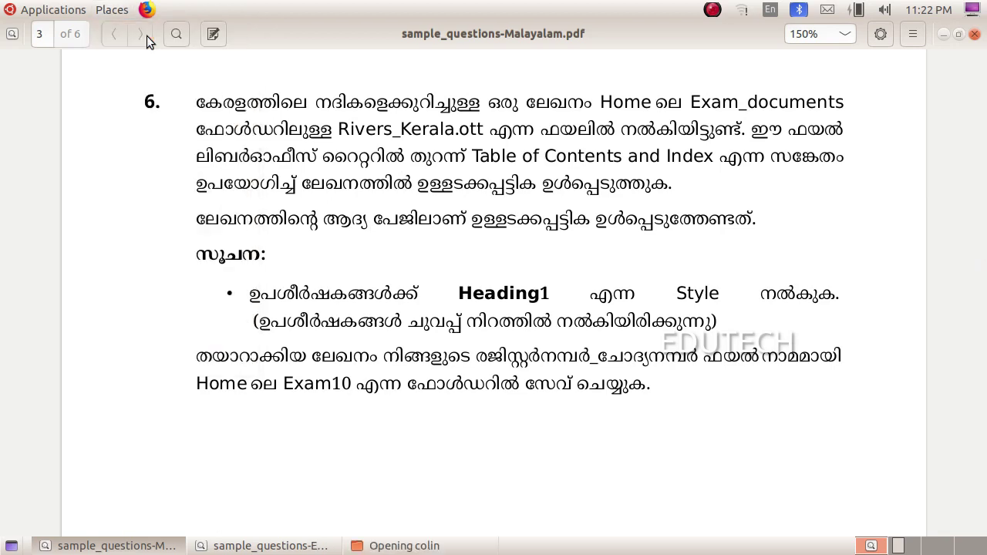
double_click(542, 137)
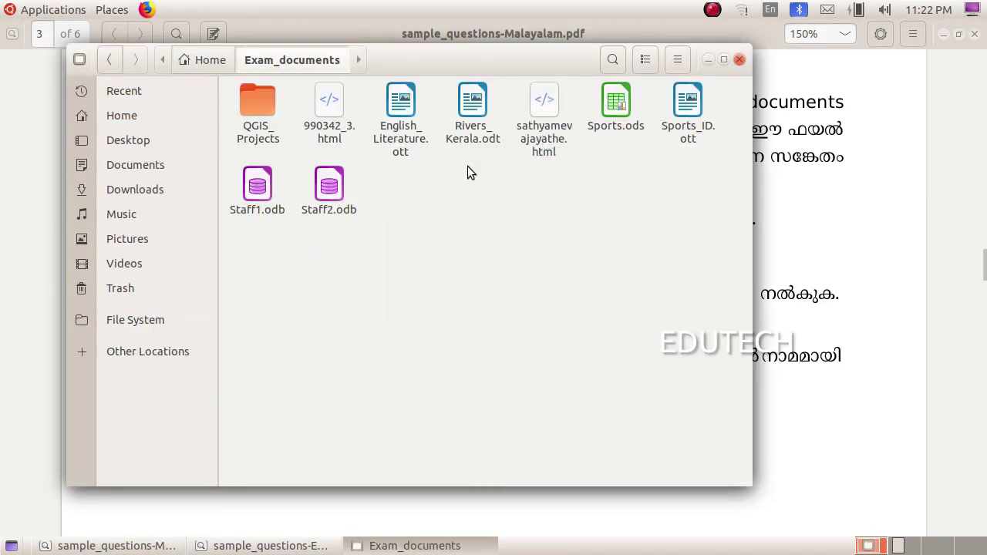
double_click(476, 123)
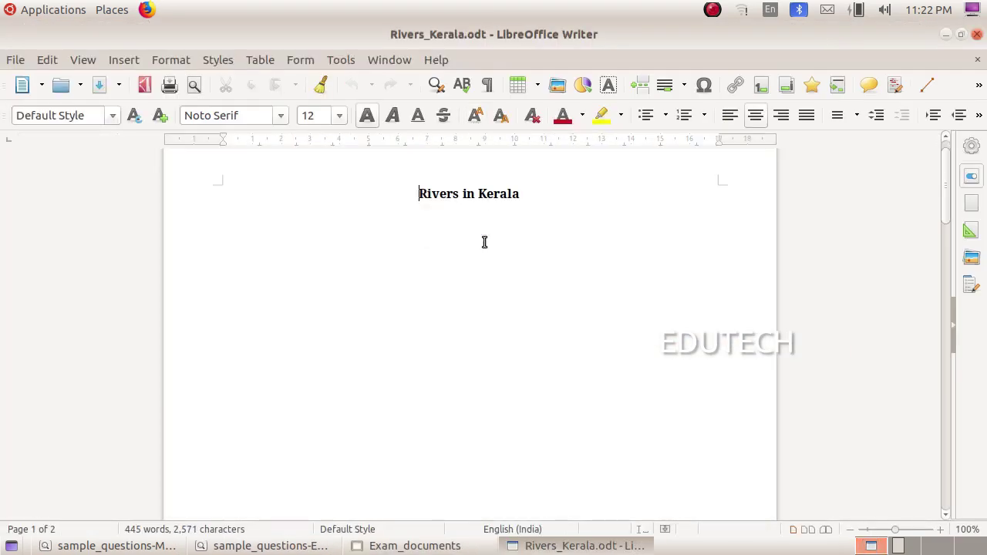
- Look through the article's red subheadings and check the style instruction for question 6 in the English question paper
scroll(484, 242, "down", 10)
scroll(472, 240, "up", 5)
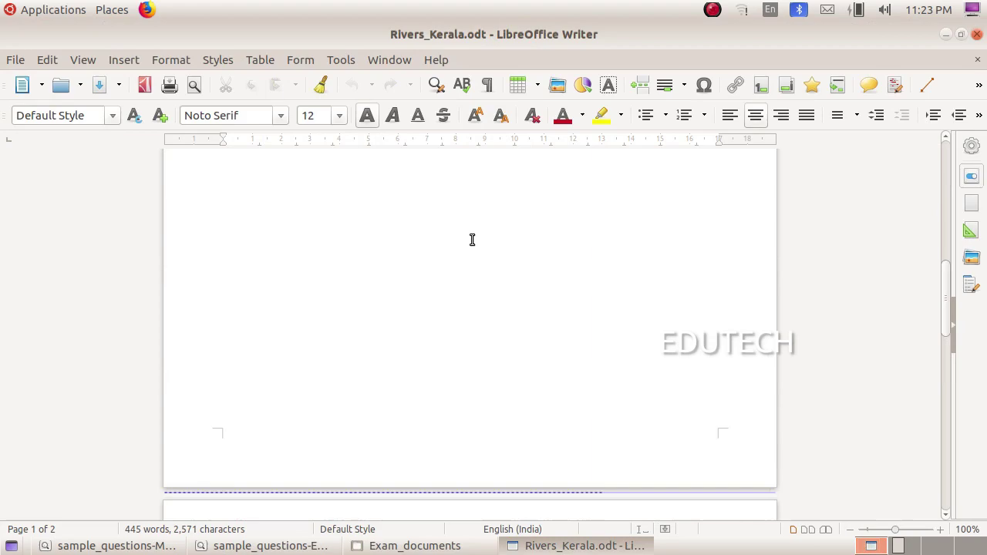
scroll(472, 240, "up", 5)
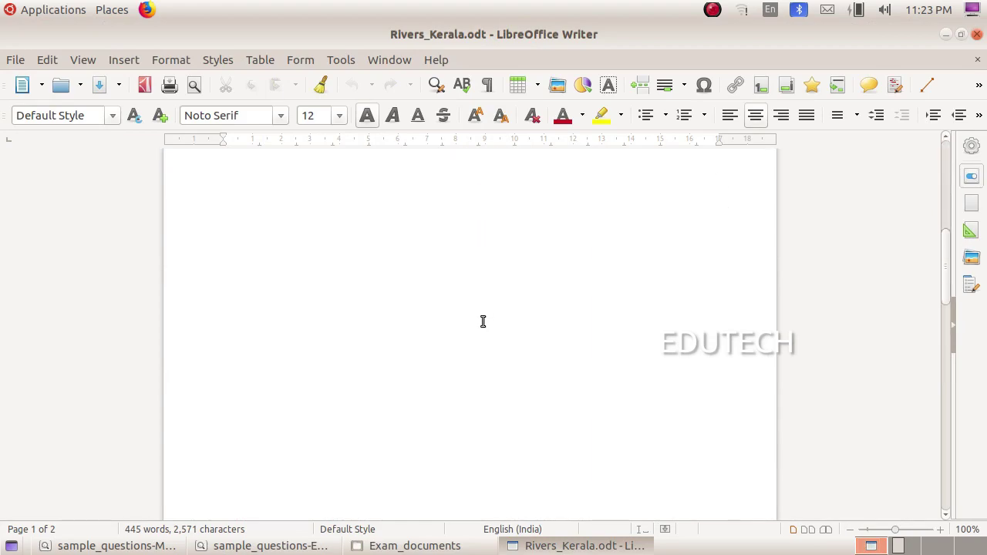
scroll(483, 321, "down", 5)
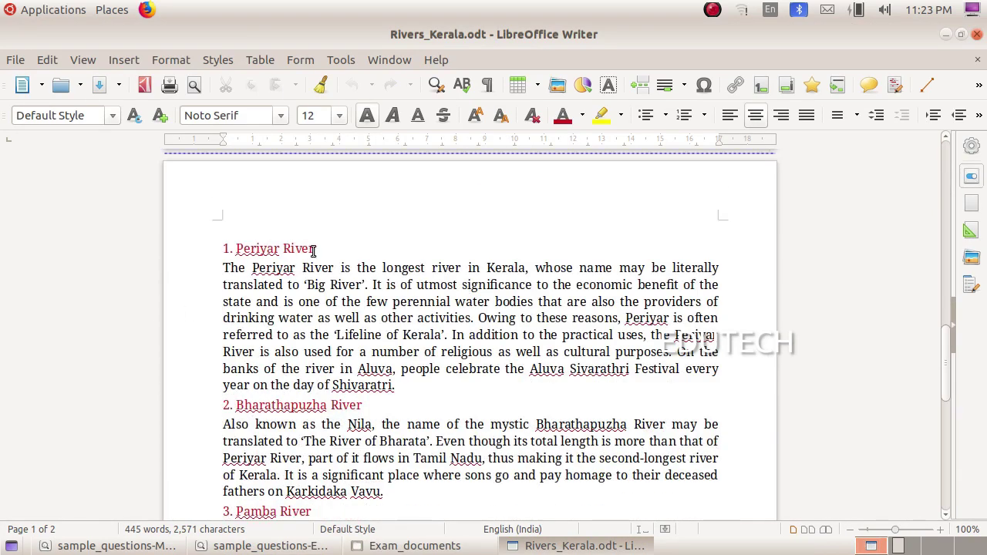
left_click(290, 552)
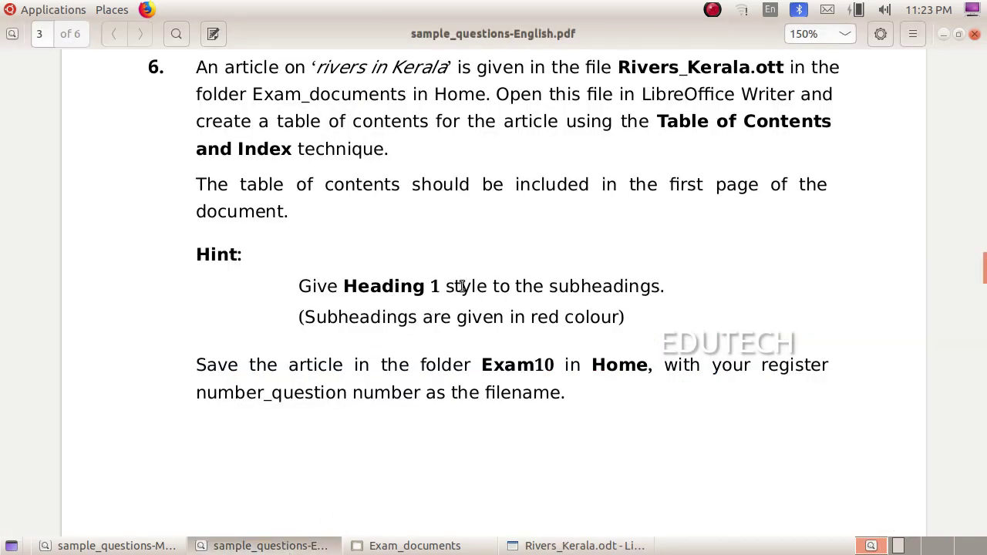
key("alt+Tab")
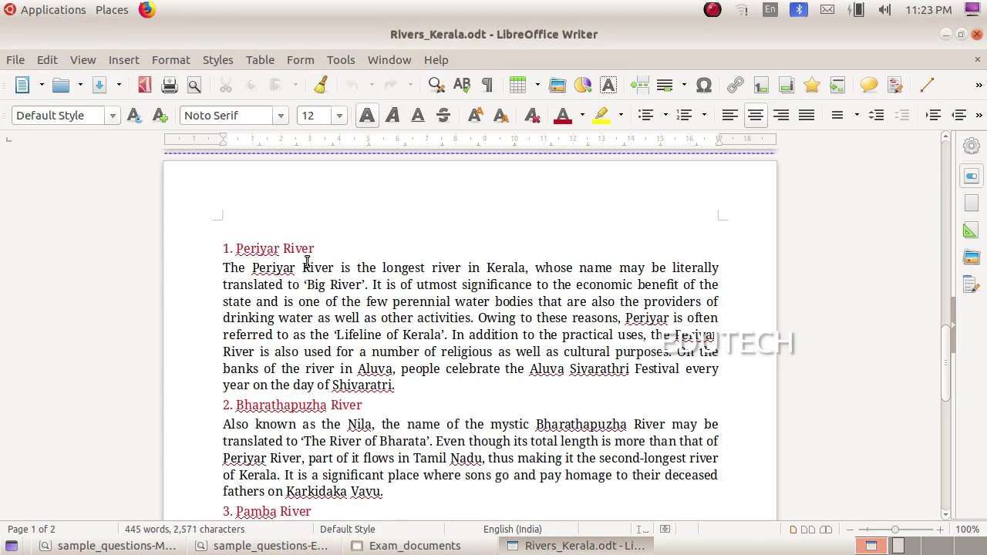
- Apply the Heading 1 paragraph style to the subheading "1. Periyar River"
left_click_drag(315, 248, 219, 248)
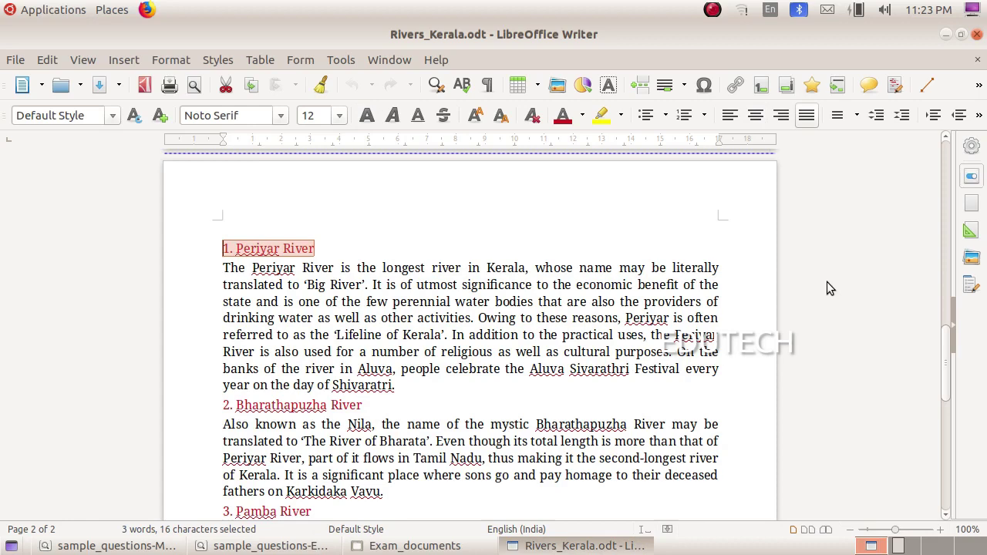
left_click(969, 233)
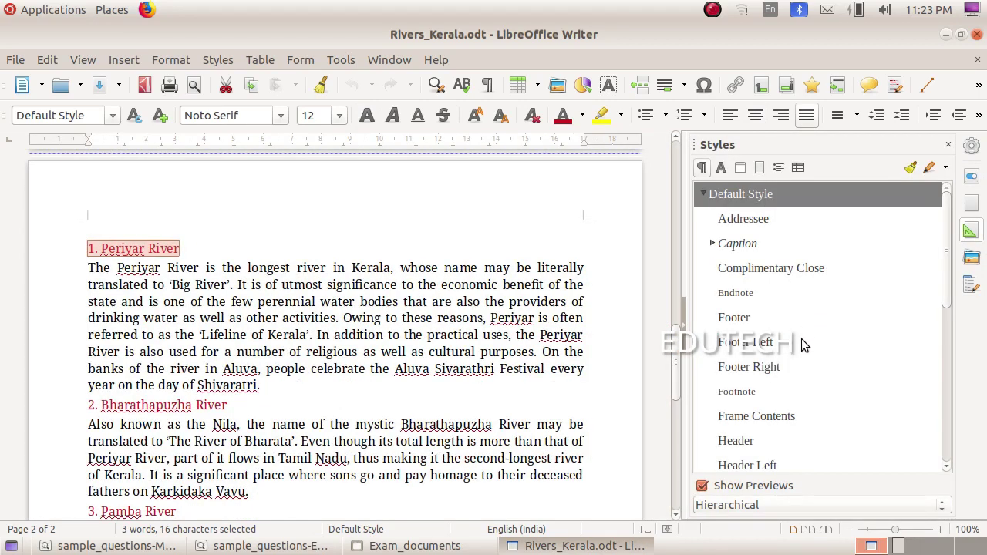
scroll(776, 411, "down", 2)
left_click(708, 368)
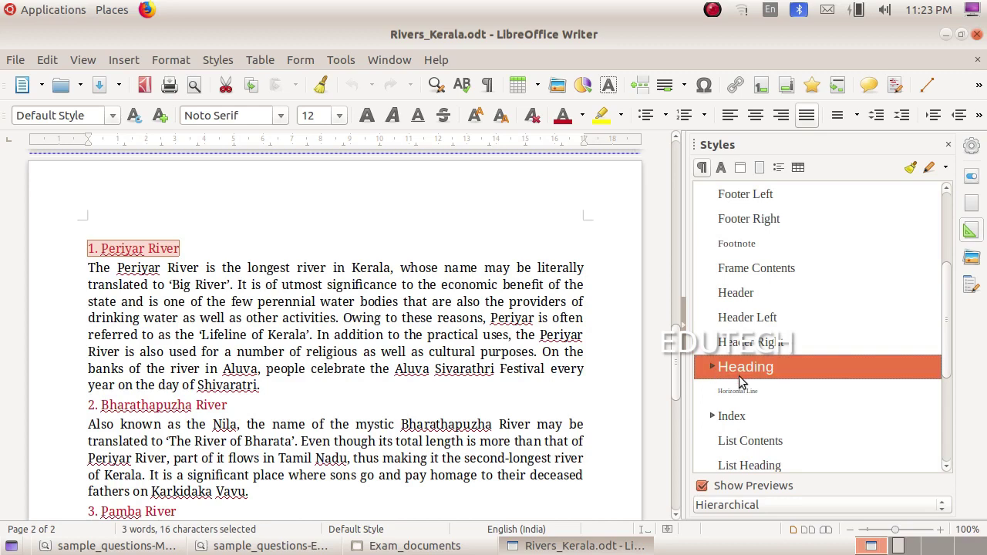
left_click(712, 366)
scroll(767, 370, "down", 4)
scroll(799, 289, "up", 1)
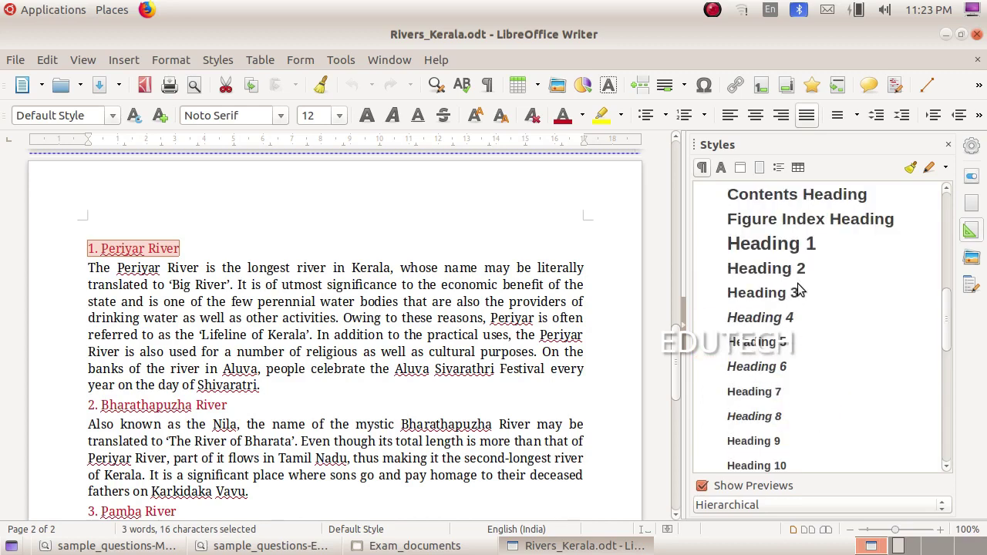
double_click(790, 246)
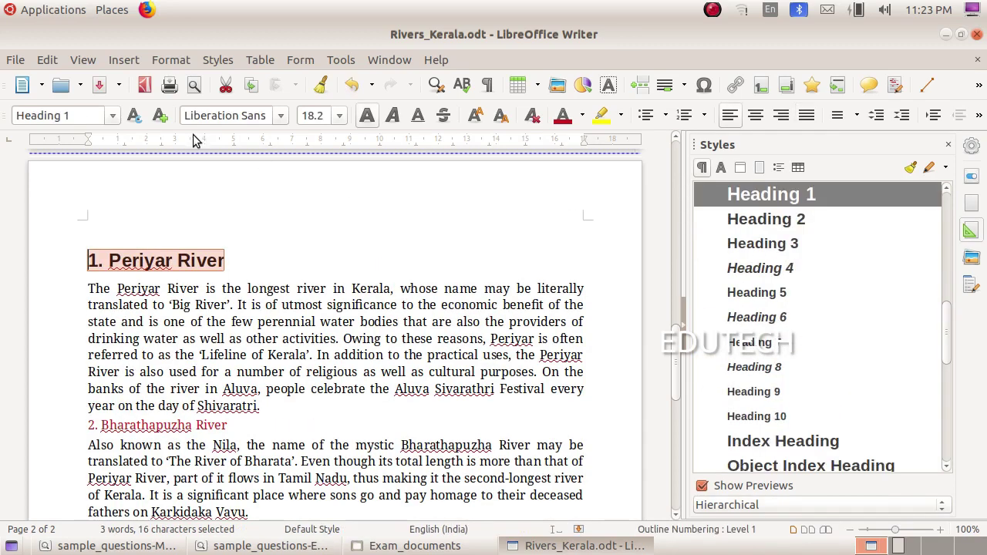
- Apply the Heading 1 paragraph style to the subheading "2. Bharathapuzha River"
left_click_drag(234, 425, 83, 425)
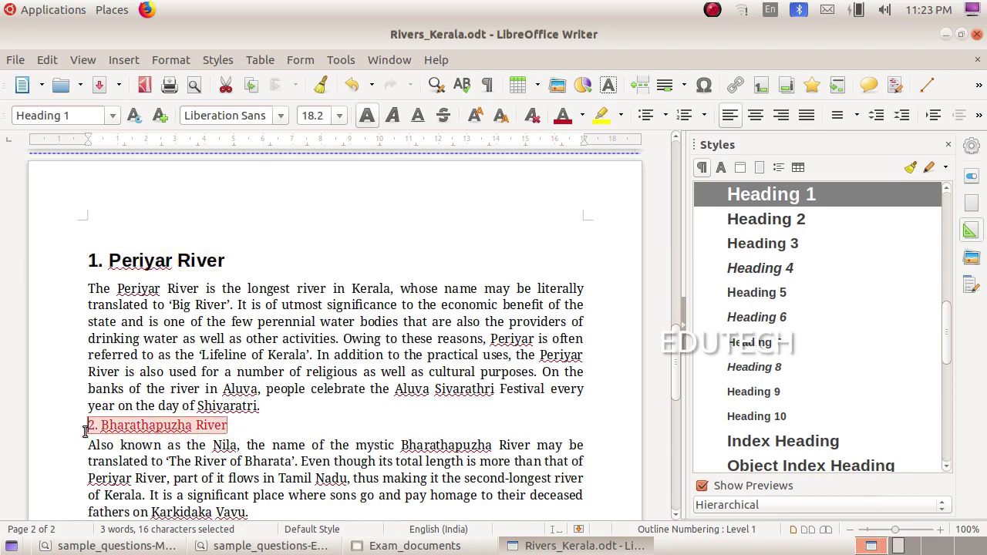
left_click(111, 116)
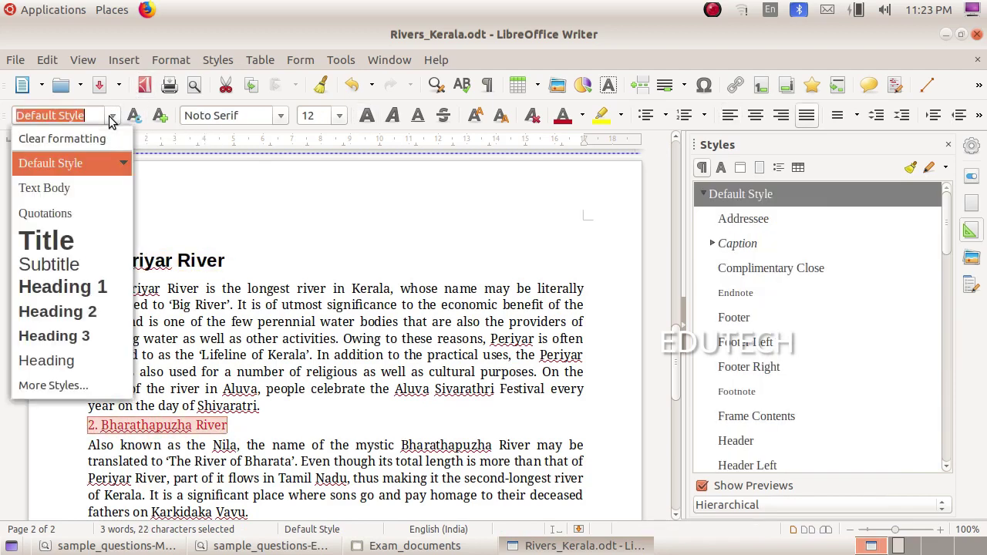
left_click(81, 287)
- Select the Pamba, Chaliyar, Chalakudy and Kabini River subheadings together and apply the Heading 1 style to them
scroll(225, 261, "down", 3)
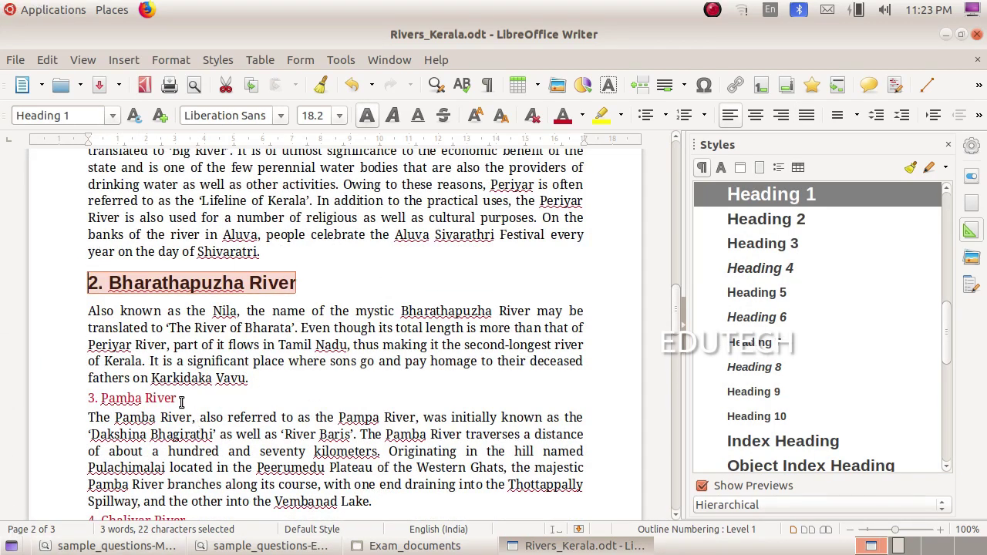
left_click_drag(178, 398, 87, 399)
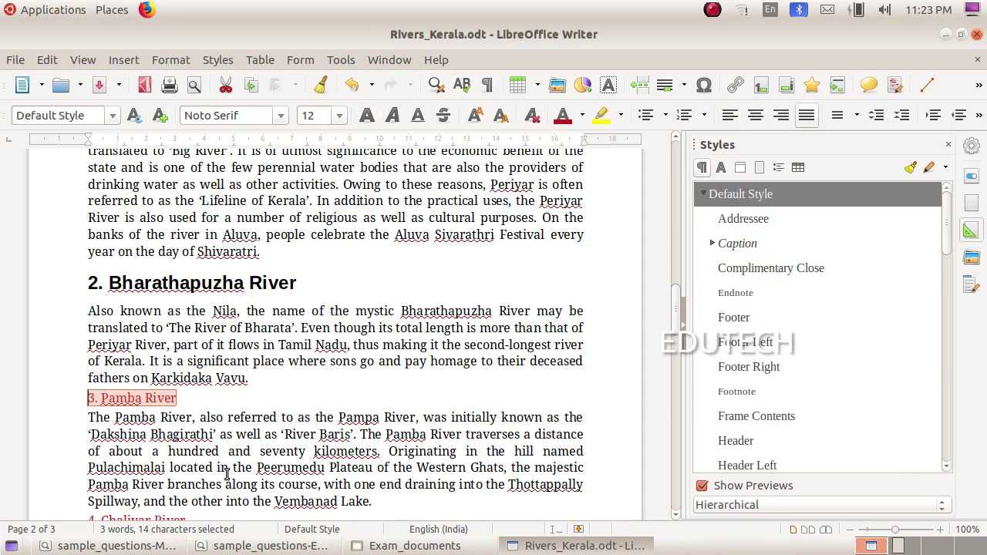
scroll(228, 473, "down", 1)
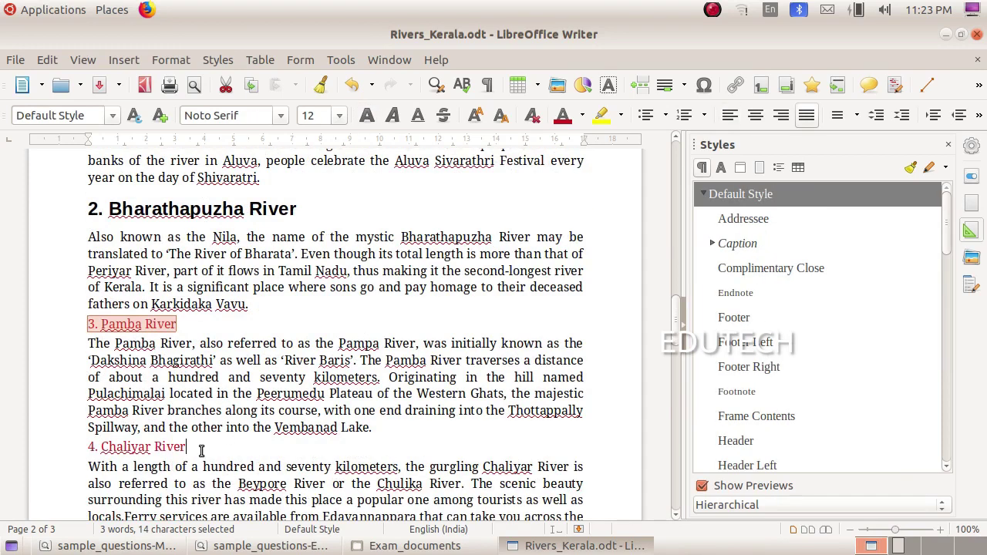
left_click_drag(186, 450, 88, 449)
scroll(136, 429, "down", 1)
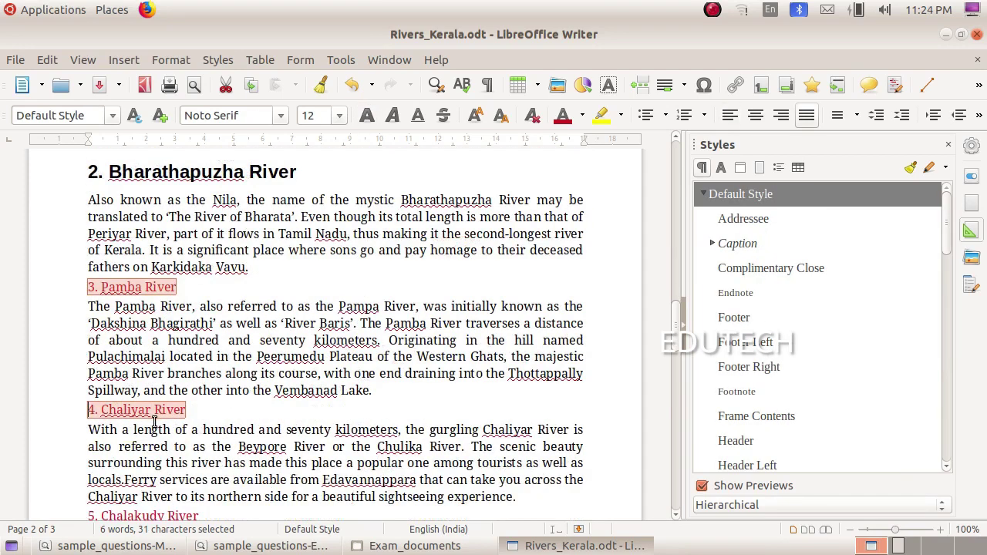
scroll(154, 421, "down", 2)
left_click_drag(203, 434, 83, 438)
scroll(147, 436, "down", 3)
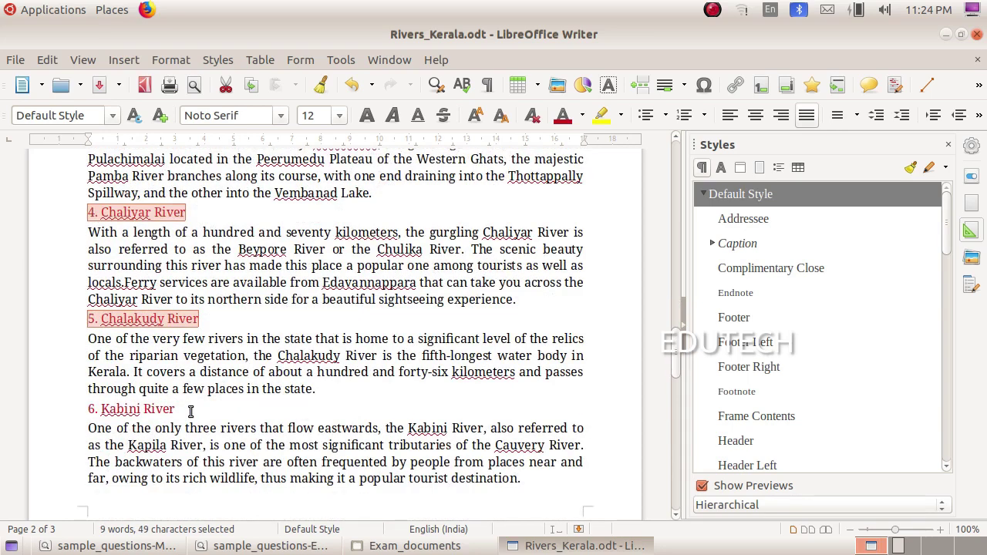
left_click_drag(191, 411, 84, 417)
scroll(154, 458, "down", 9)
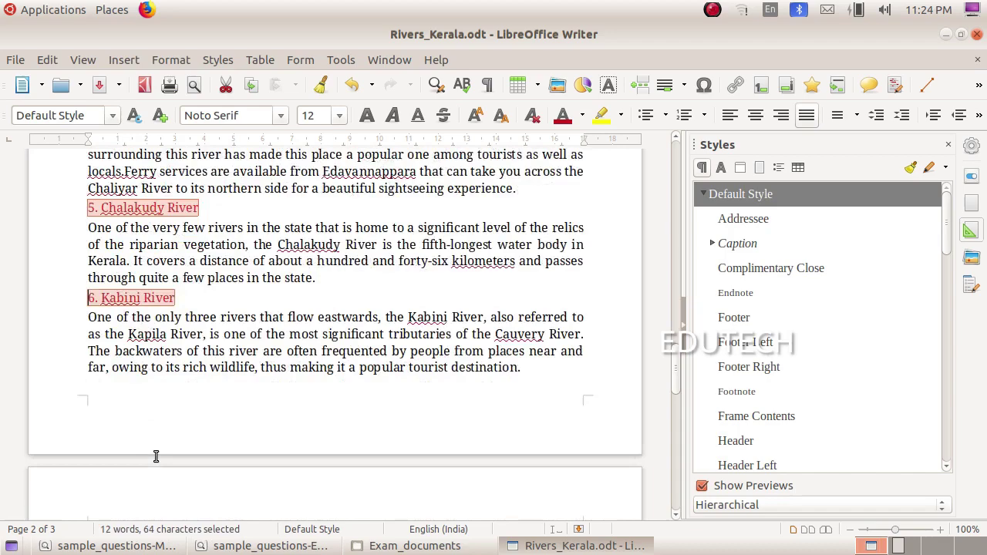
scroll(179, 458, "up", 12)
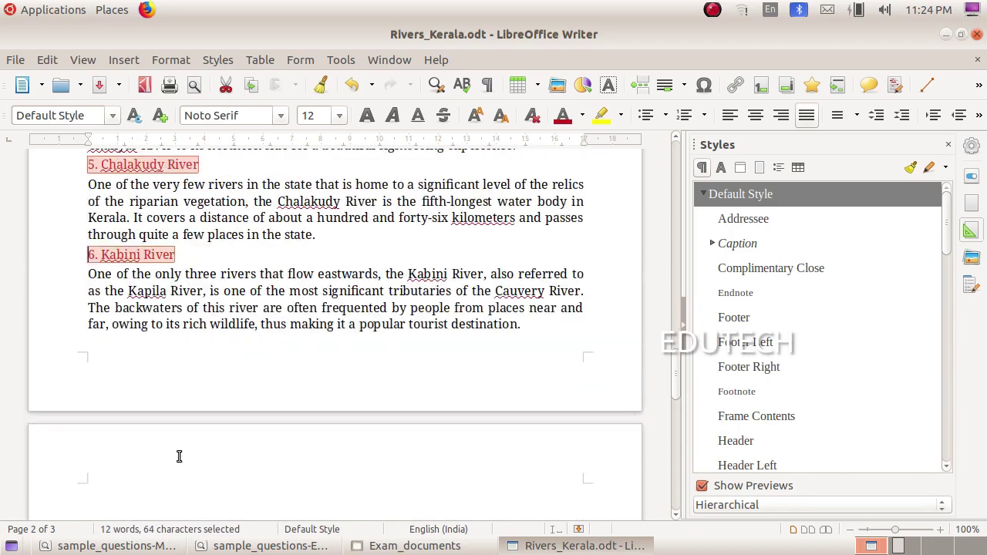
left_click(114, 116)
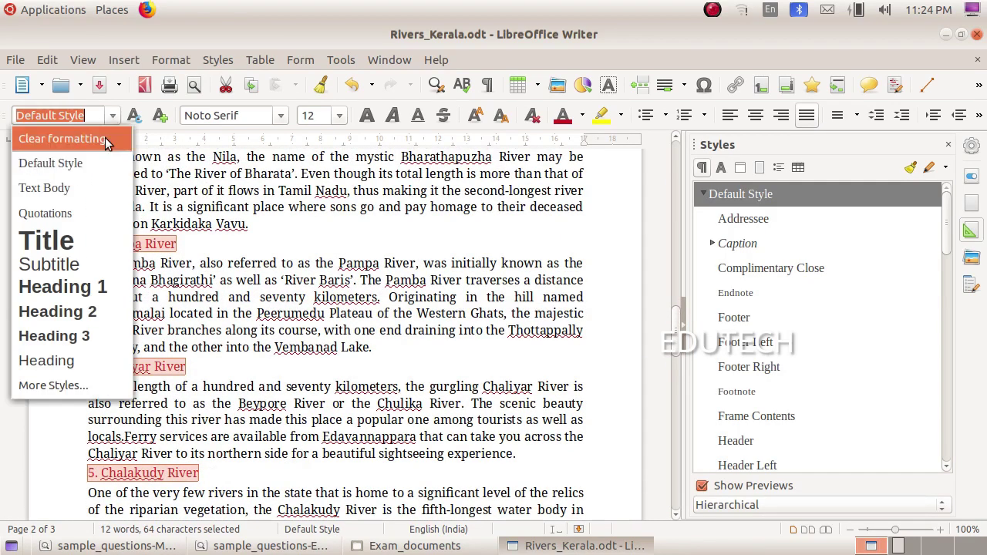
left_click(98, 287)
- Insert a table of contents for the entire document below the "Rivers in Kerala" title on the first page, keeping the default settings
scroll(320, 399, "up", 15)
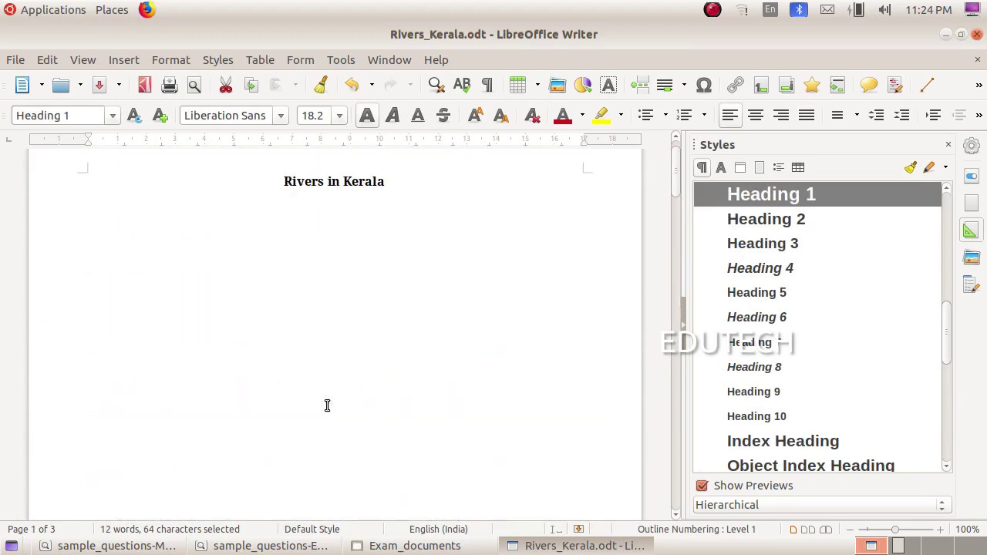
left_click(393, 182)
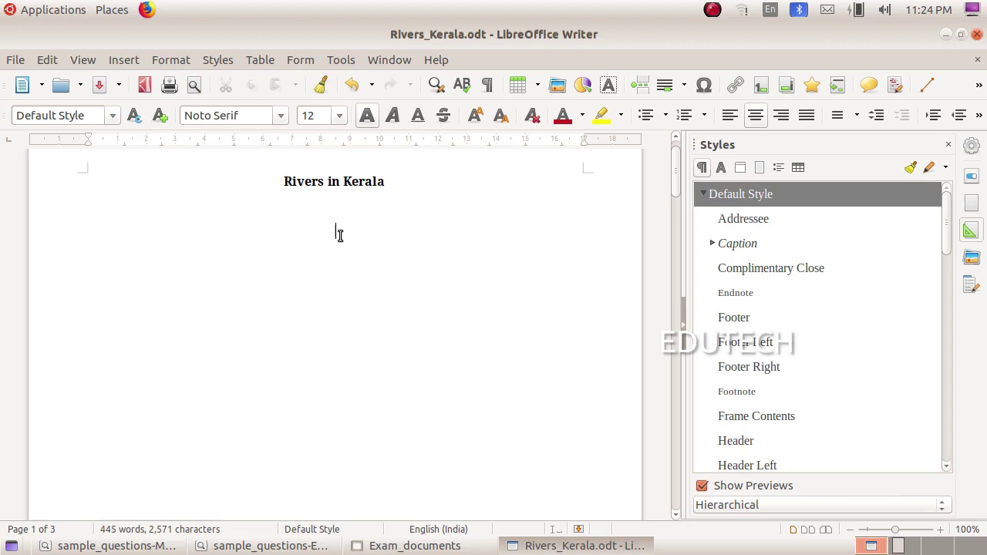
left_click(121, 61)
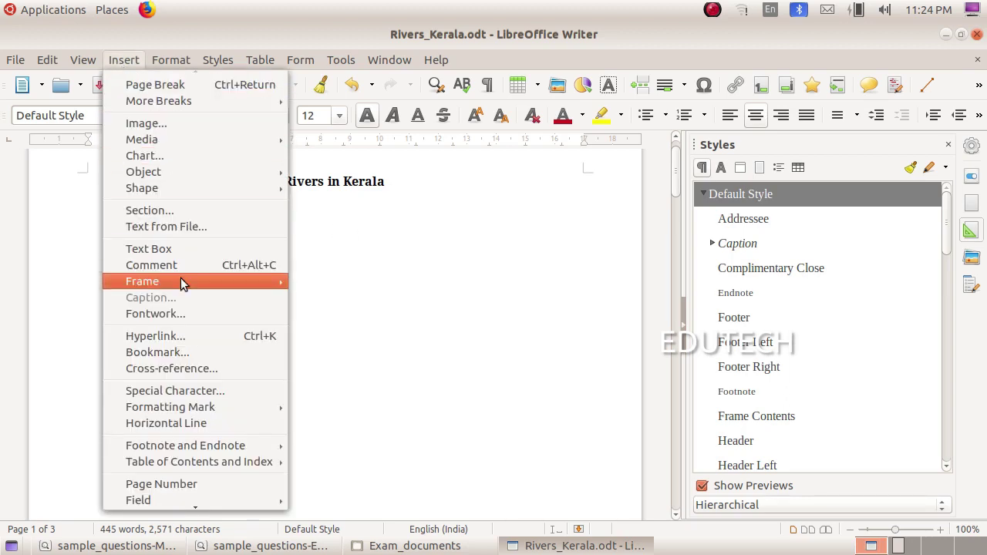
mouse_move(207, 464)
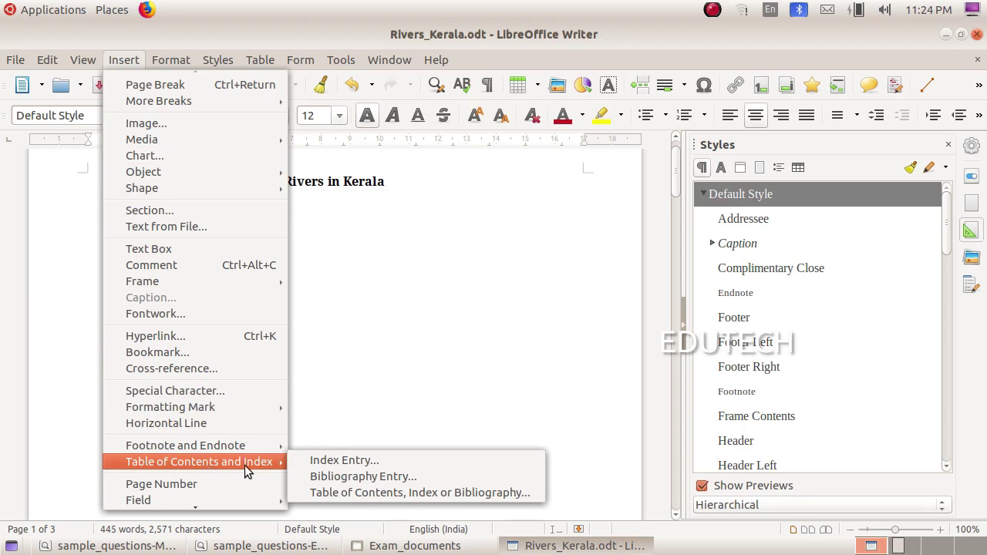
left_click(400, 494)
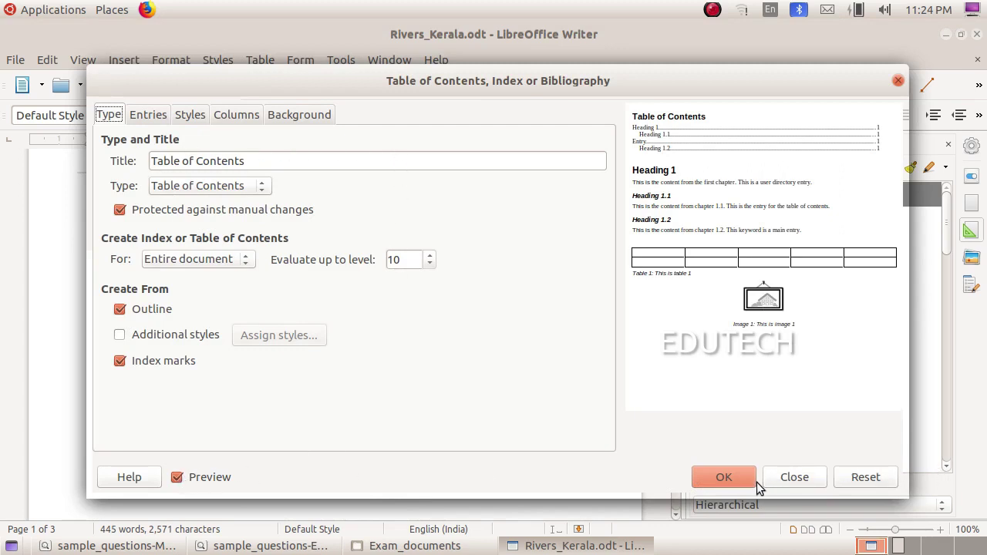
left_click(726, 482)
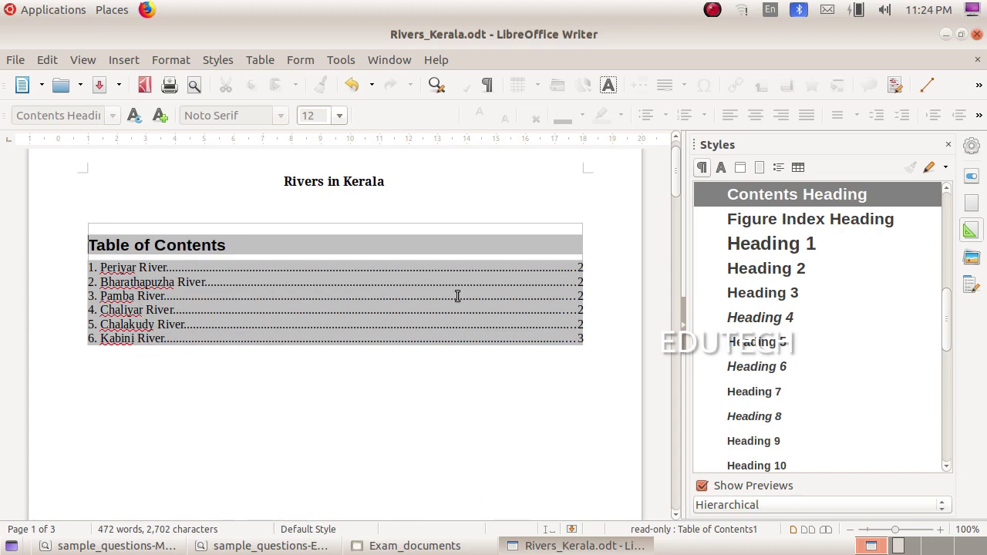
- Save the article under a new name in the Exam10 folder in Home, using the register number followed by _2
left_click(15, 62)
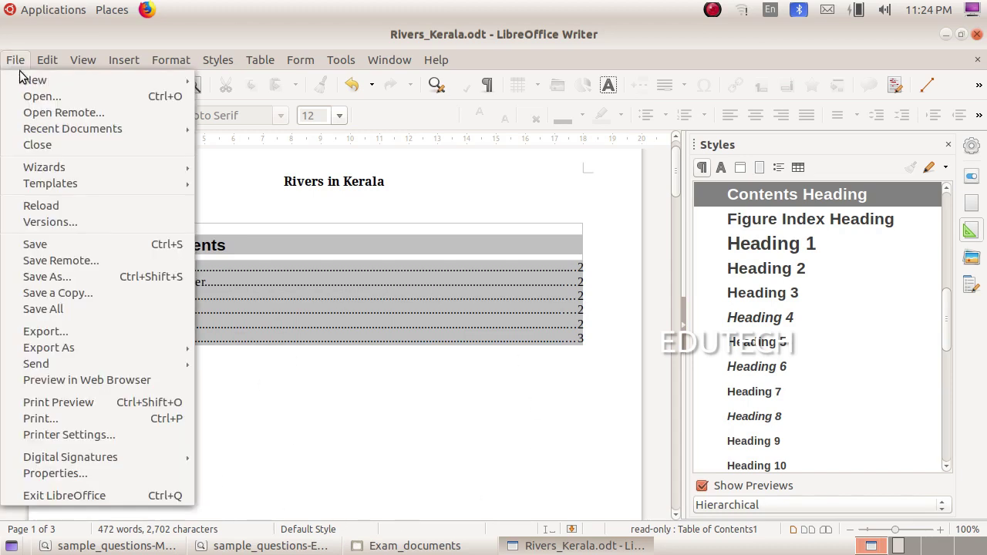
left_click(64, 272)
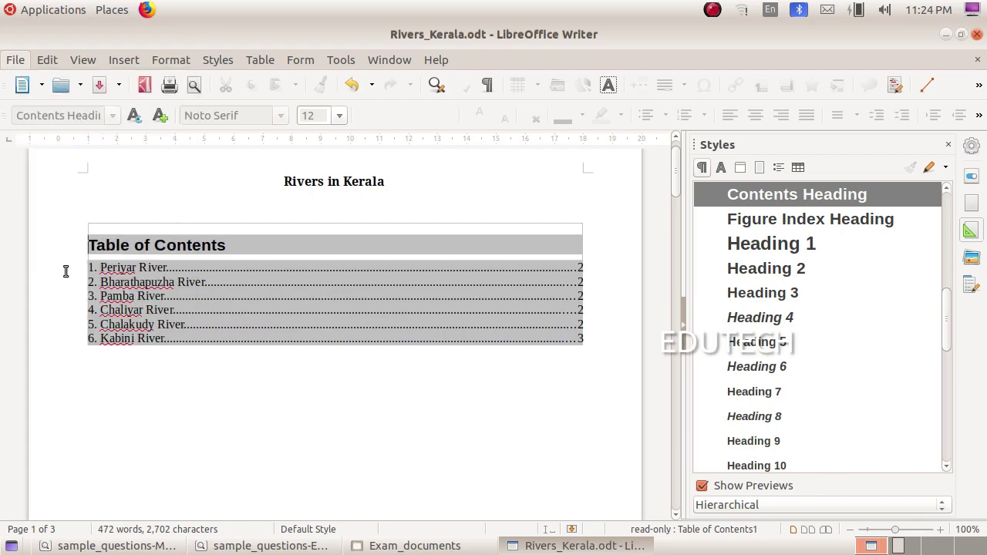
left_click(227, 200)
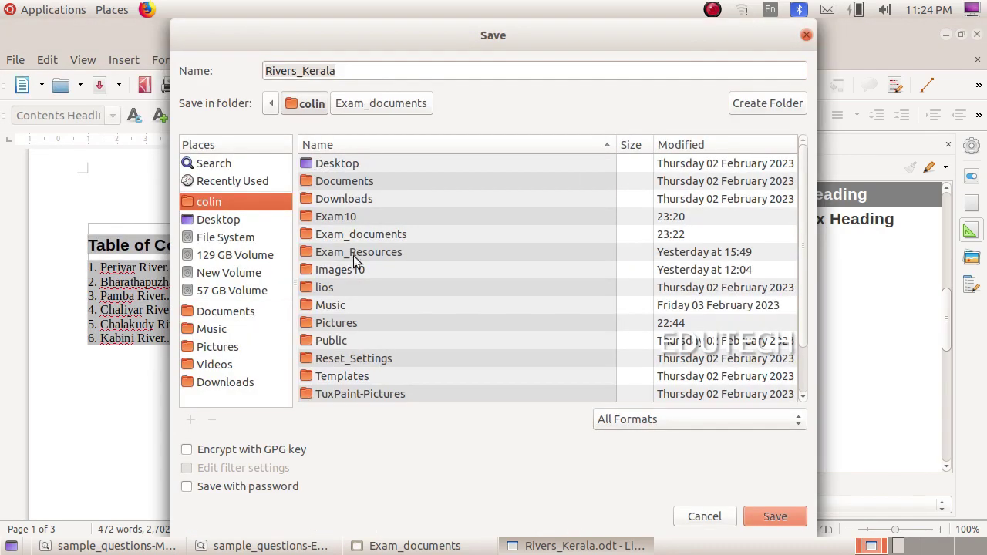
double_click(358, 217)
left_click(344, 70)
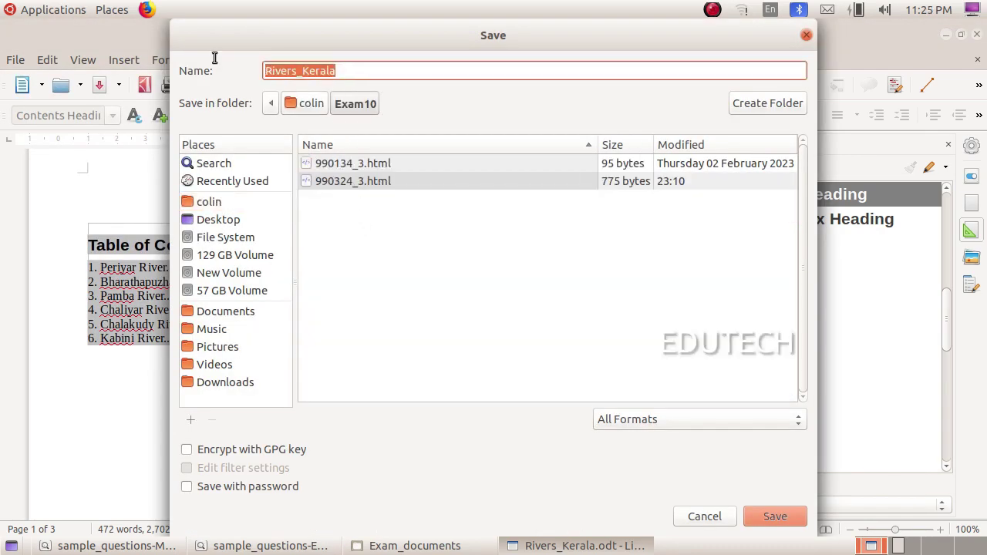
type("9")
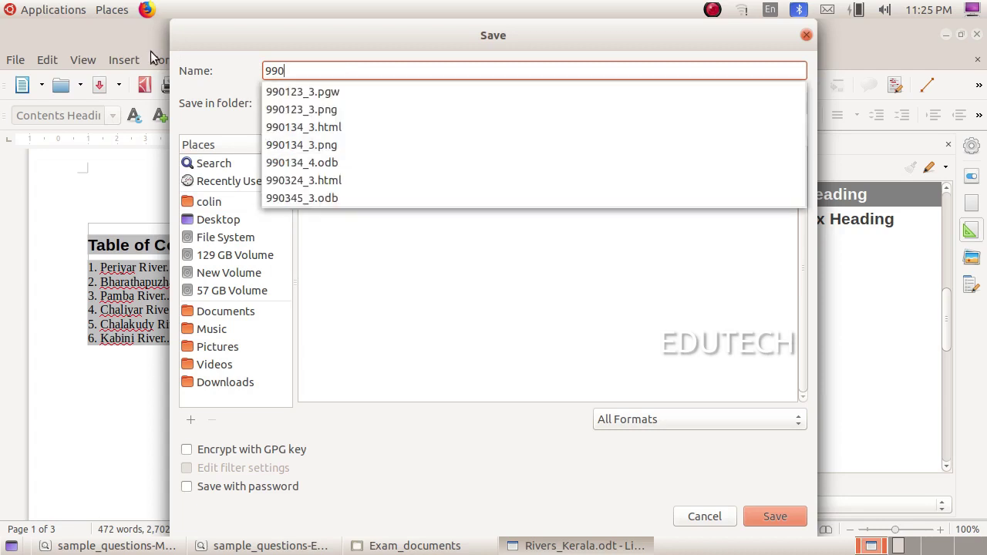
type("9045")
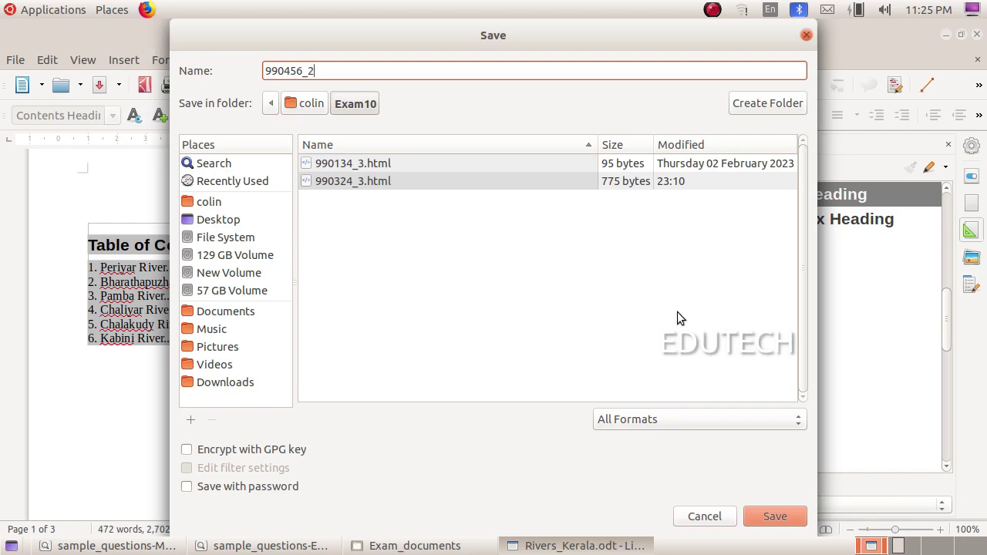
type("6_2")
left_click(753, 513)
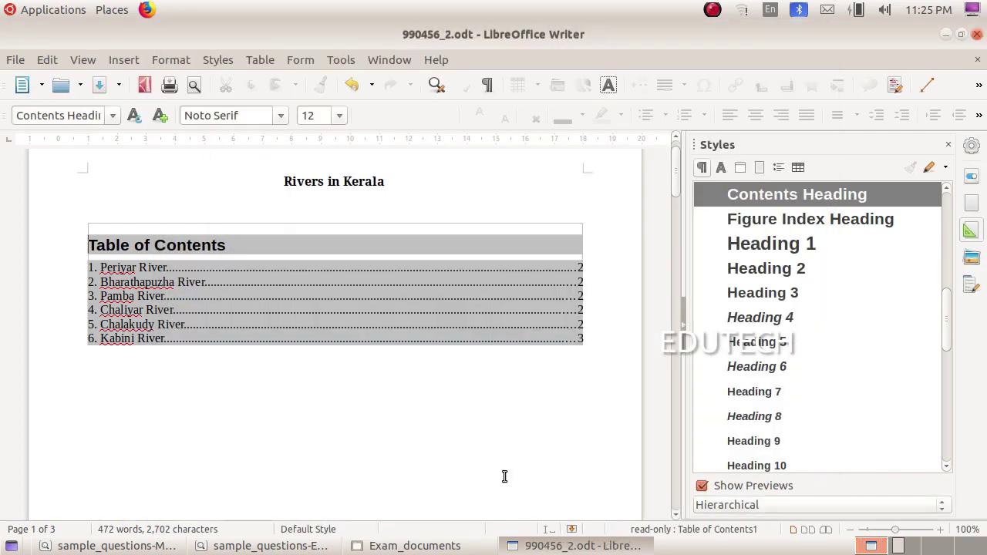
- Check the restyled river subheadings in the body of the saved article
scroll(494, 455, "down", 8)
scroll(470, 405, "down", 6)
left_click(463, 395)
scroll(463, 393, "down", 3)
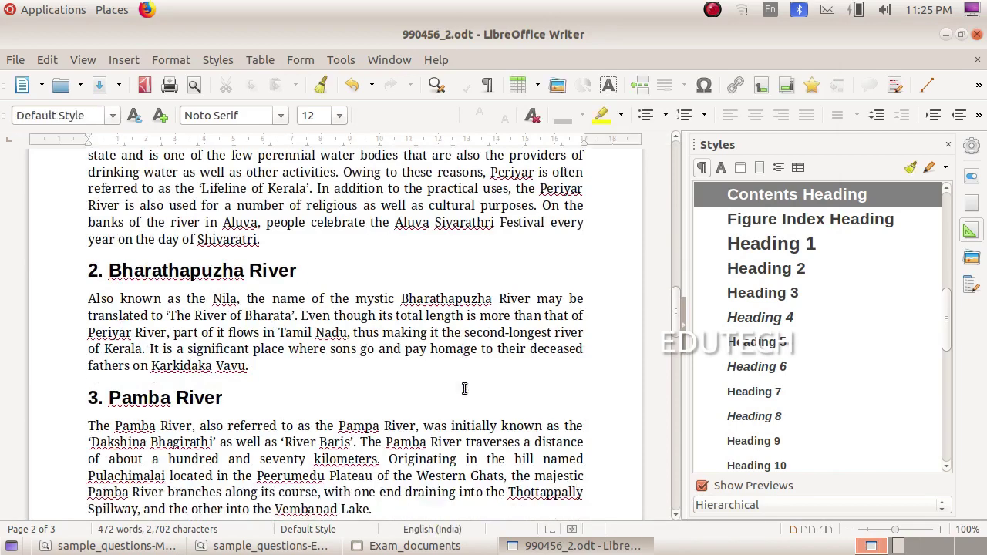